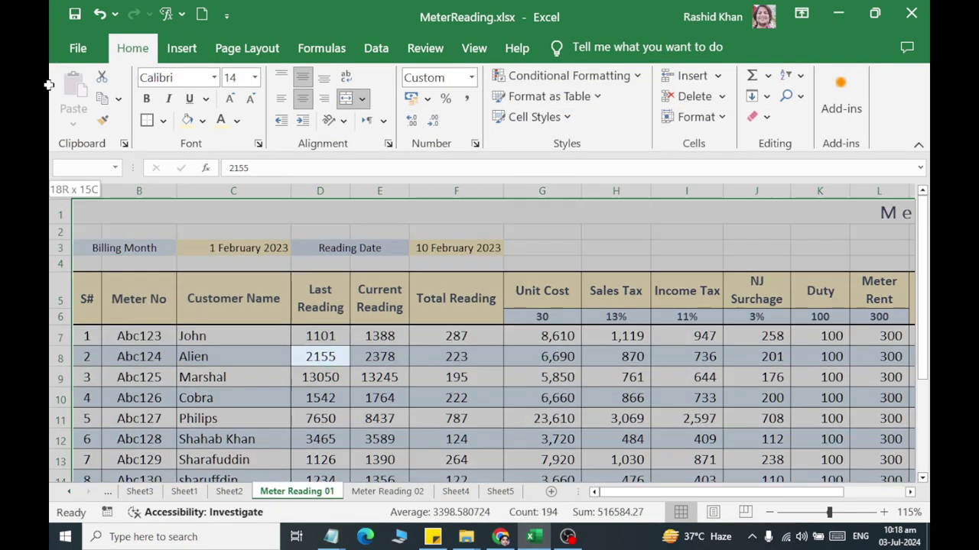
Step: Clear the current selection, then select the whole table from the merged title cell A1 with Ctrl+A
click(230, 336)
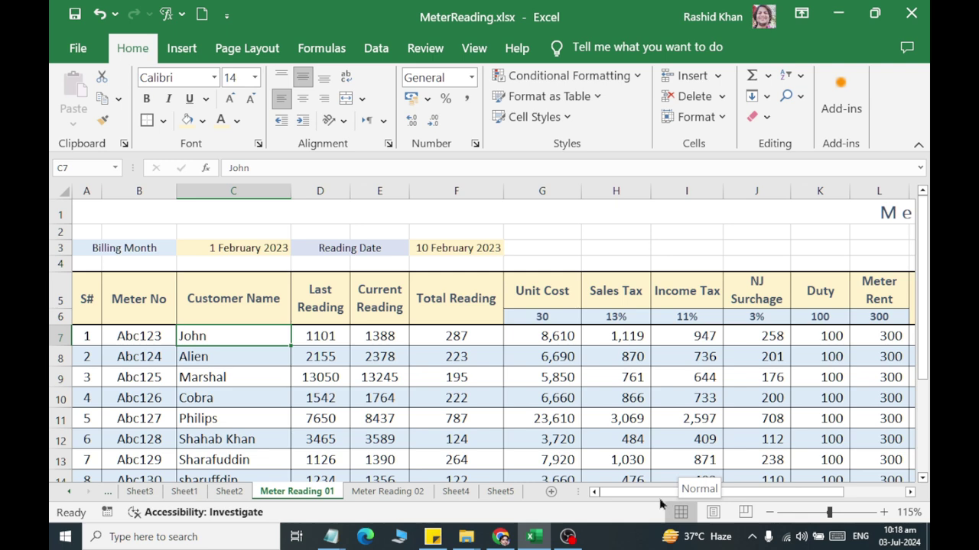
click(153, 205)
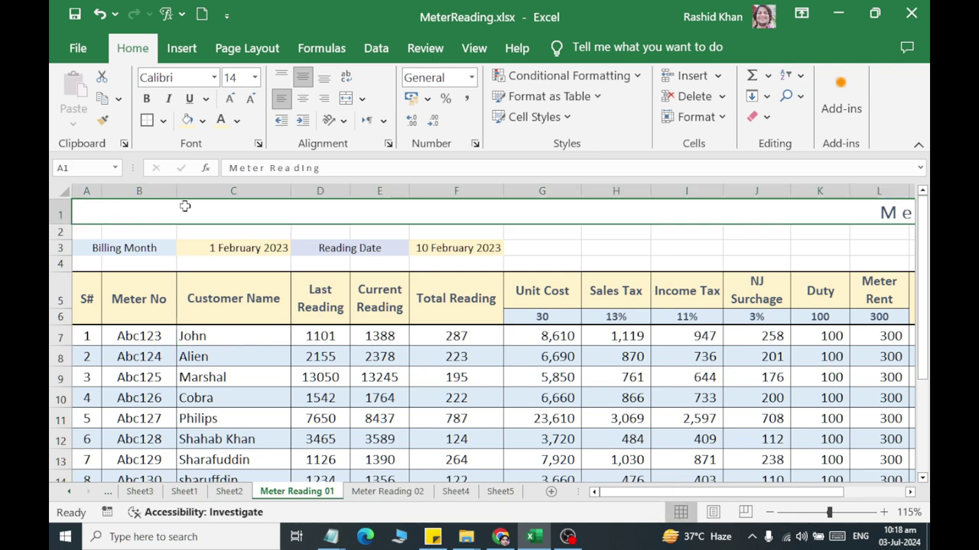
key(ctrl+a)
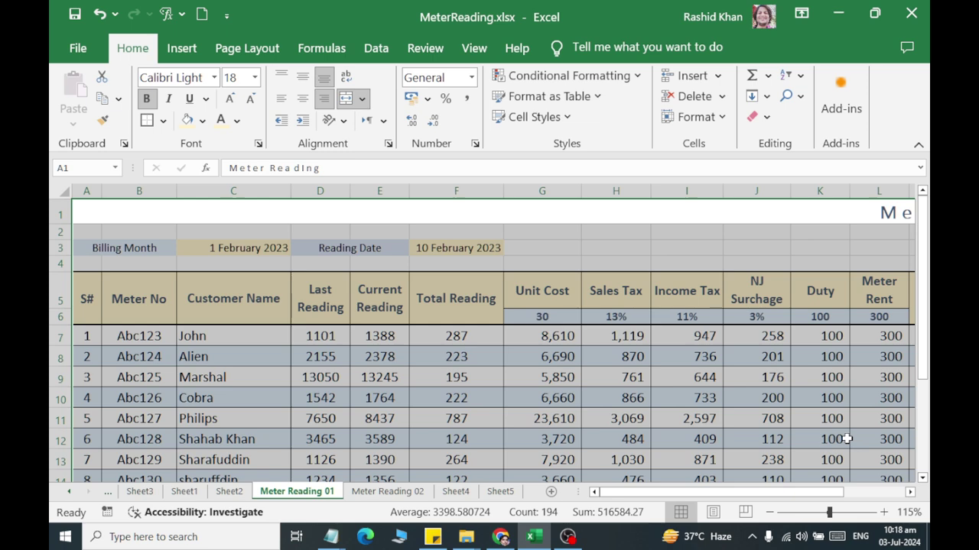
Step: Switch the sheet to Page Layout view and set the zoom to 55% to inspect the pages
click(712, 512)
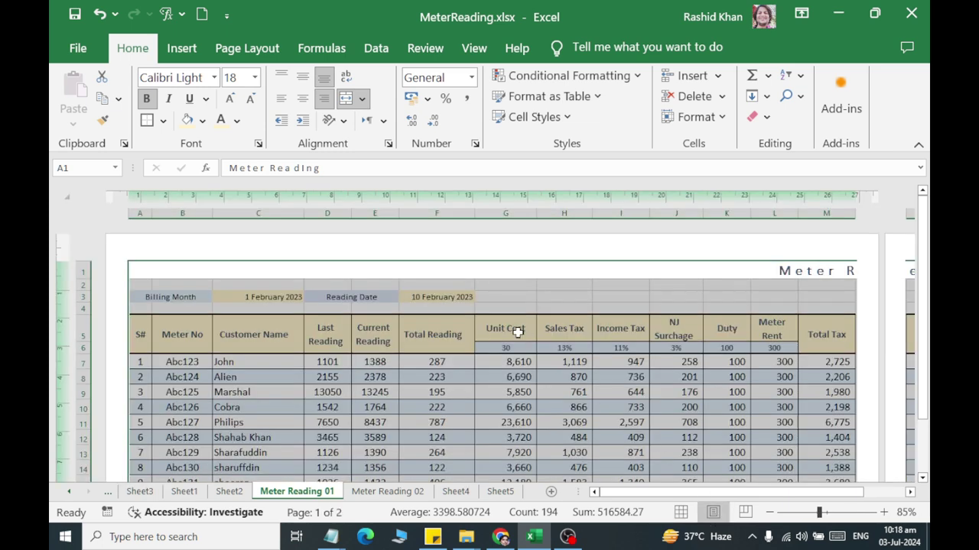
scroll(518, 331, down, 4)
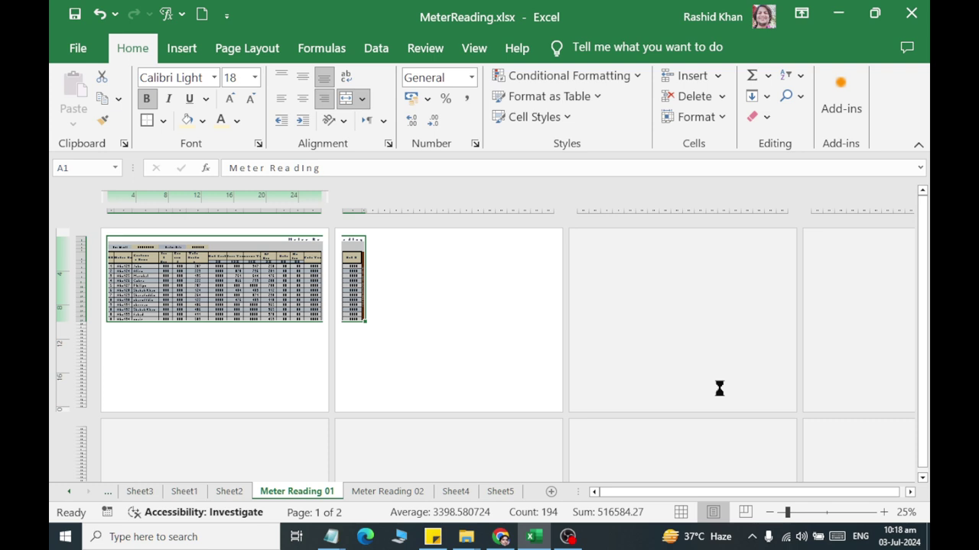
scroll(719, 388, down, 1)
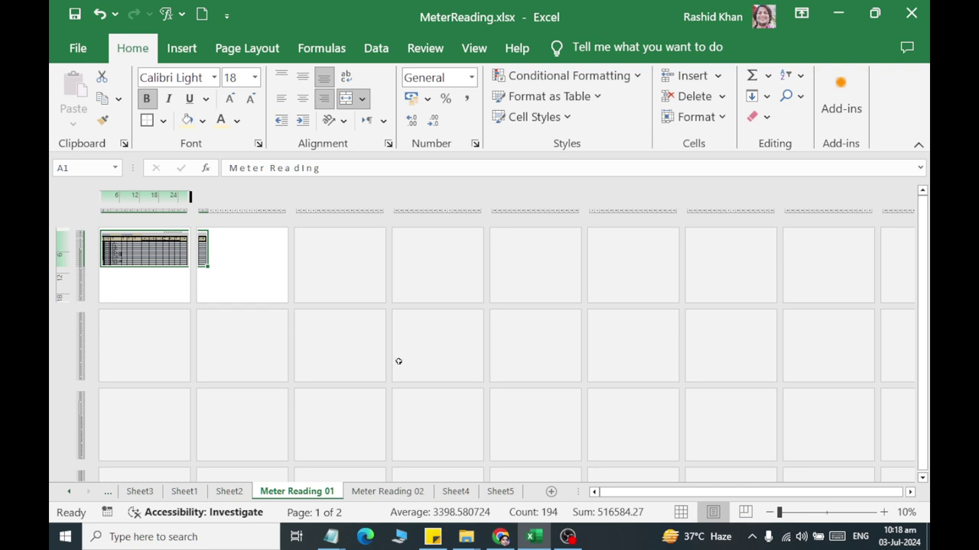
click(119, 250)
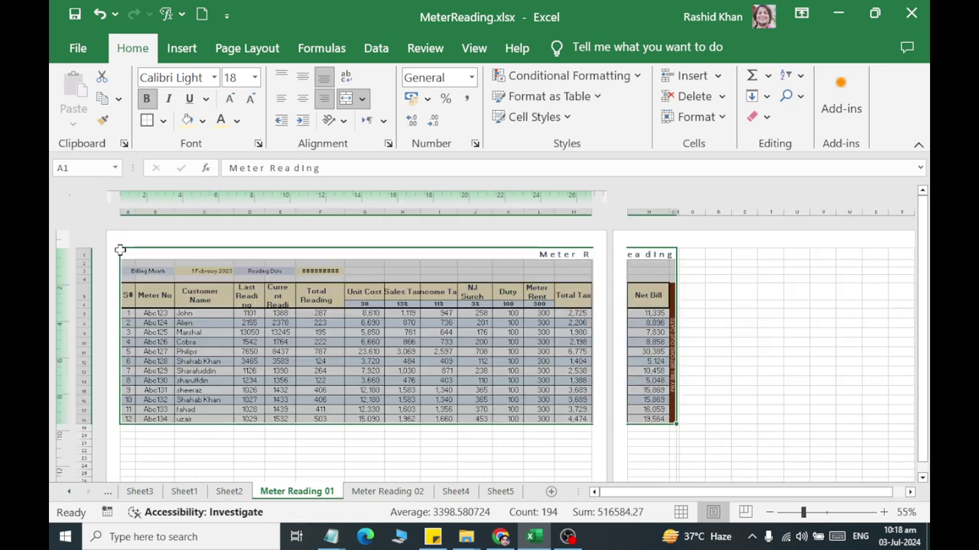
Step: Open the Size dropdown on the Page Layout ribbon tab
click(243, 49)
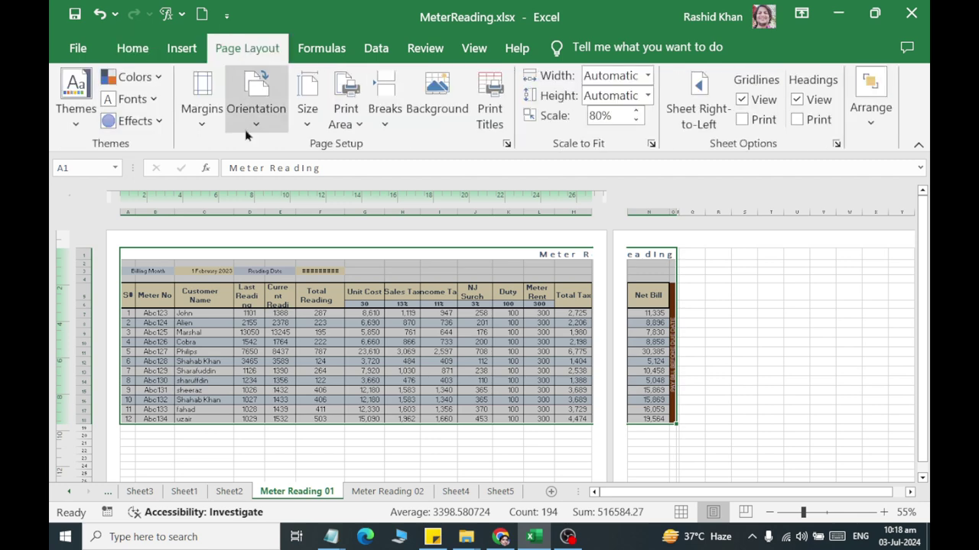
click(306, 122)
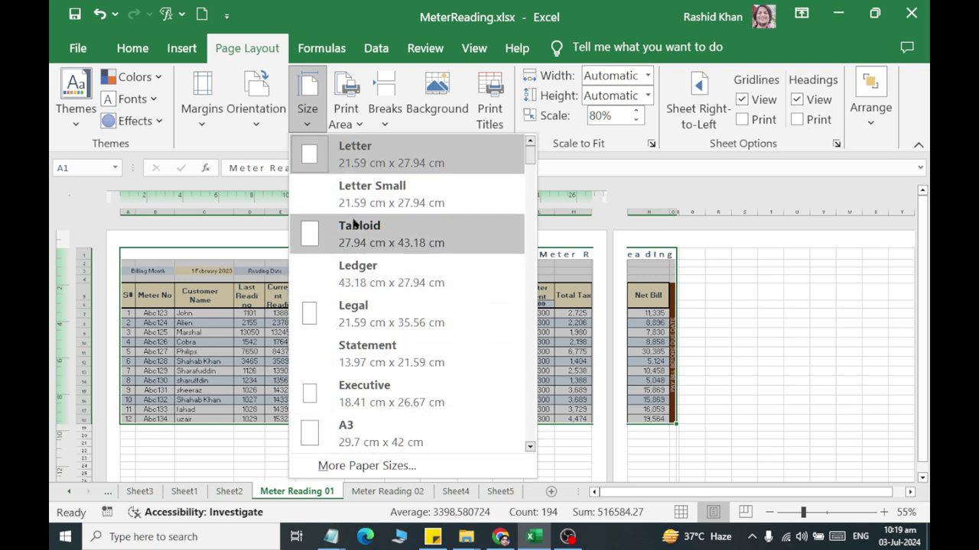
Step: Change the paper size from Letter to Legal so the table fits one page
click(352, 167)
click(306, 119)
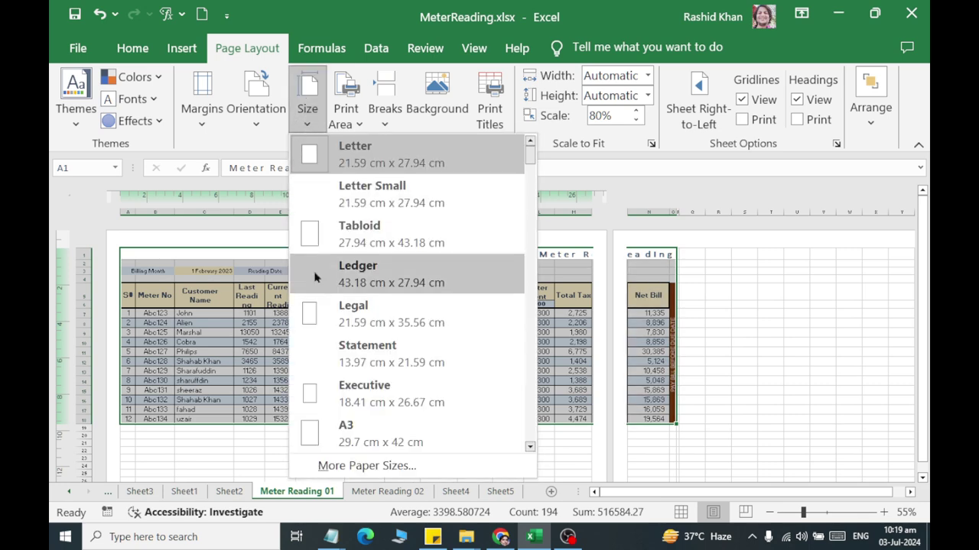
click(338, 320)
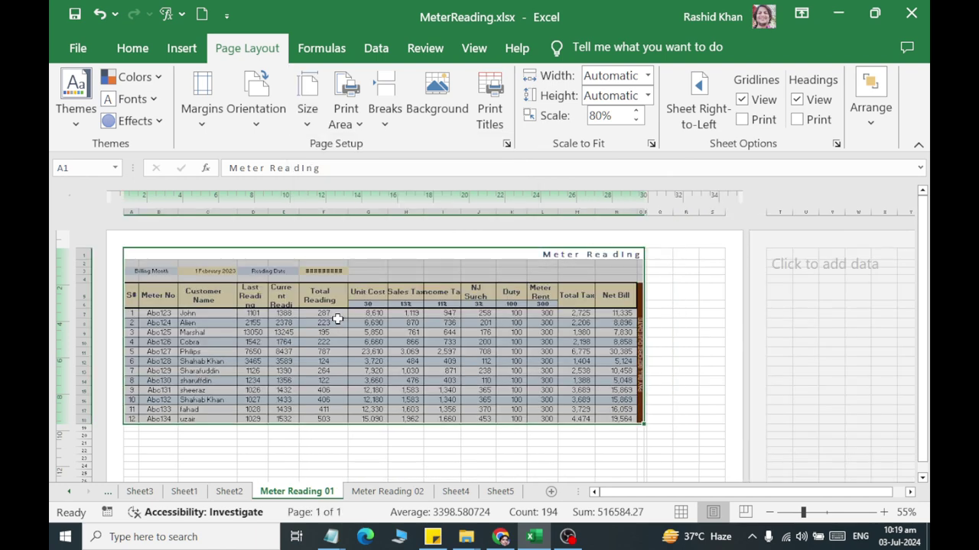
click(306, 117)
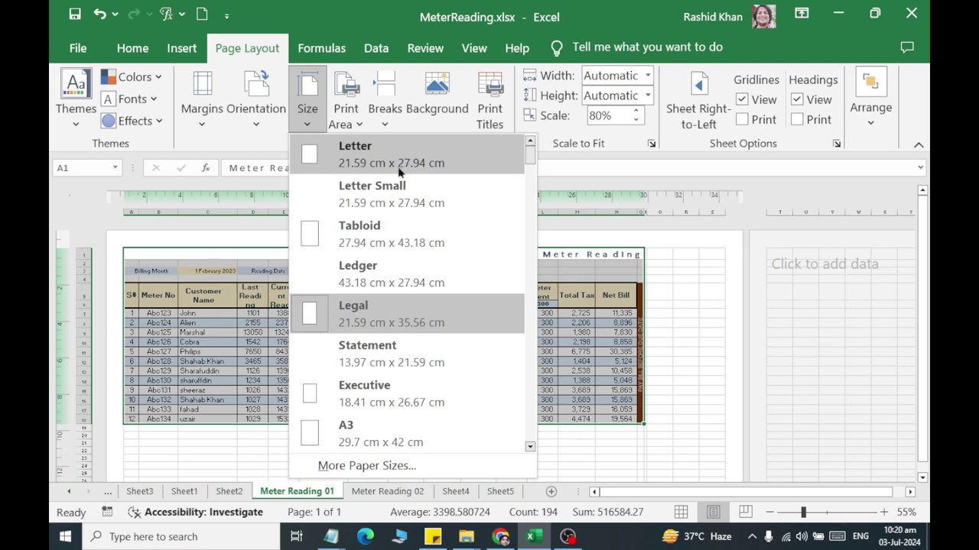
Step: Set the paper size to Ledger, then change it back to Letter
scroll(398, 230, down, 1)
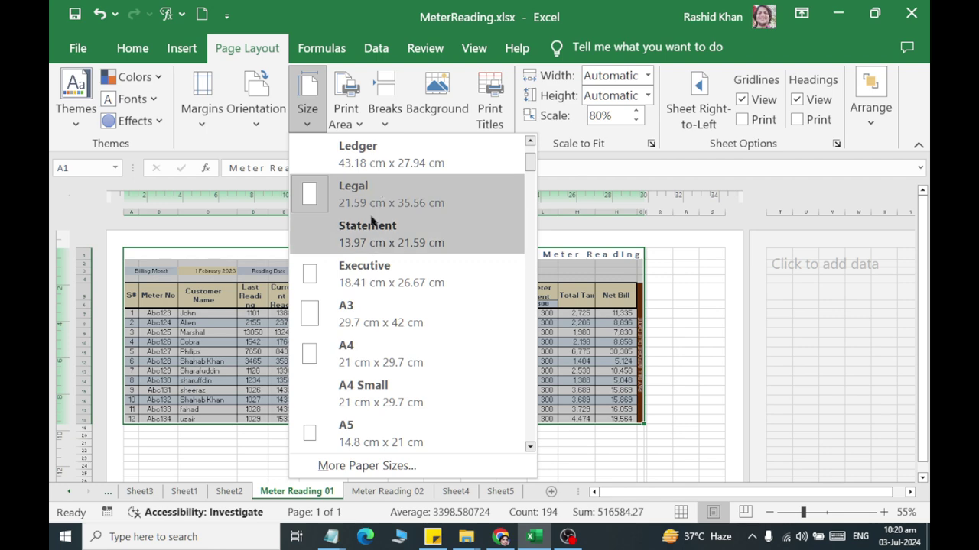
scroll(372, 221, up, 3)
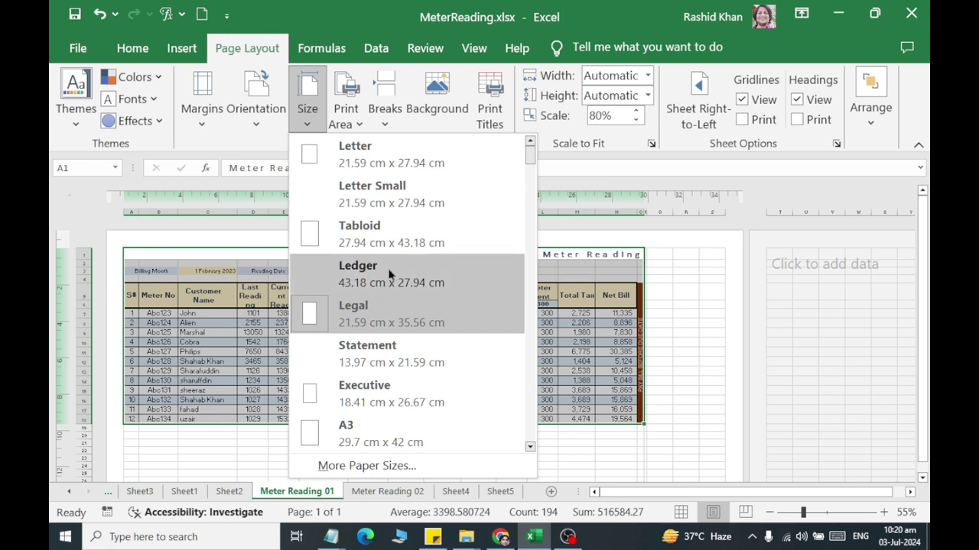
click(354, 276)
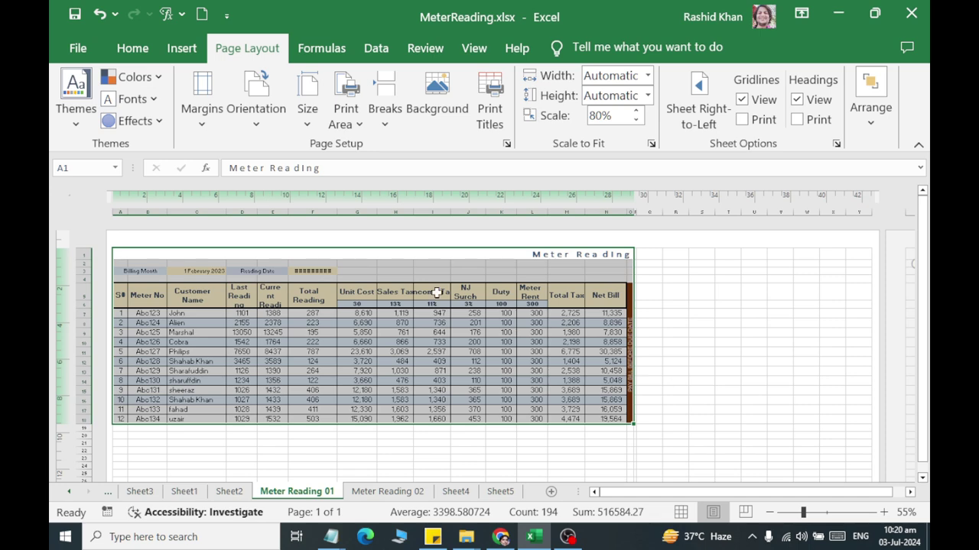
click(306, 115)
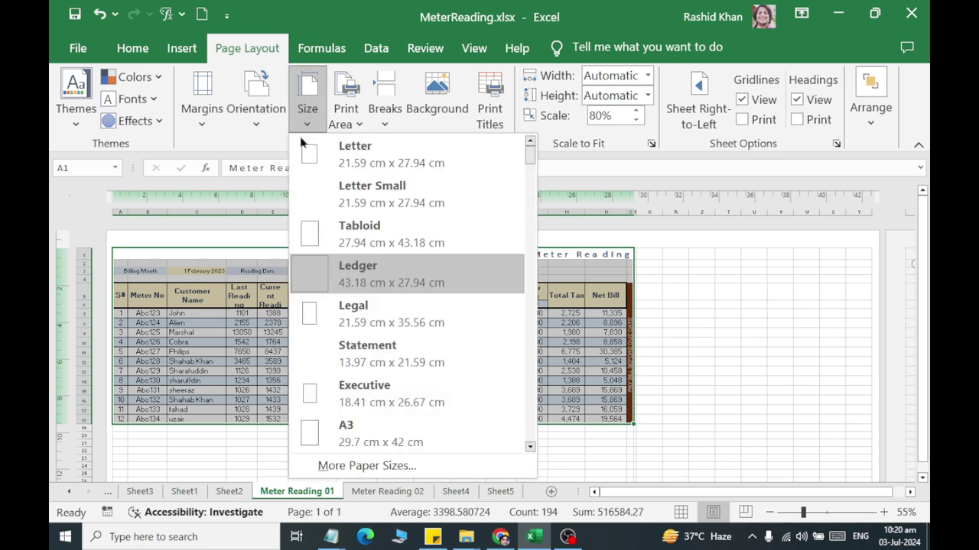
click(371, 160)
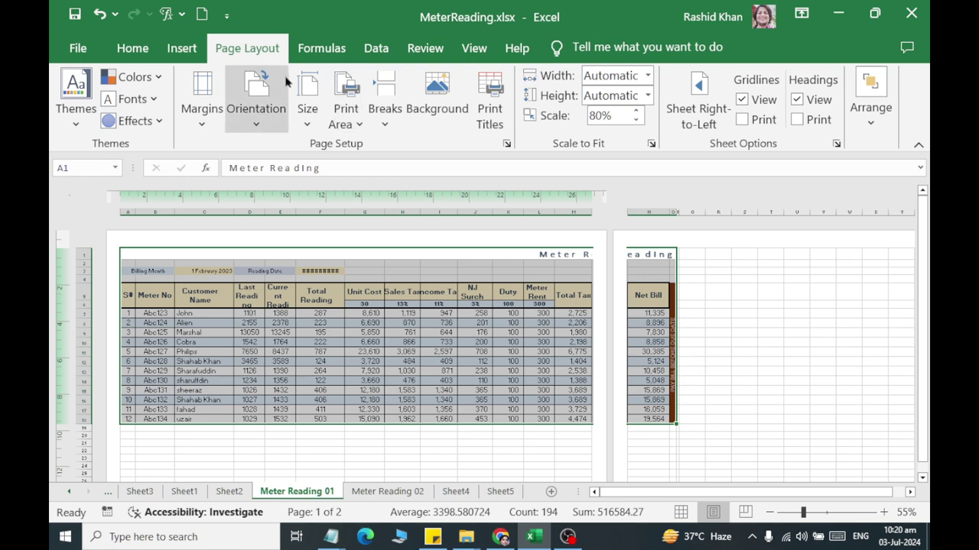
Step: Raise the print scale in 5% steps from 80% to 100%
click(634, 112)
click(634, 111)
click(634, 112)
click(634, 112)
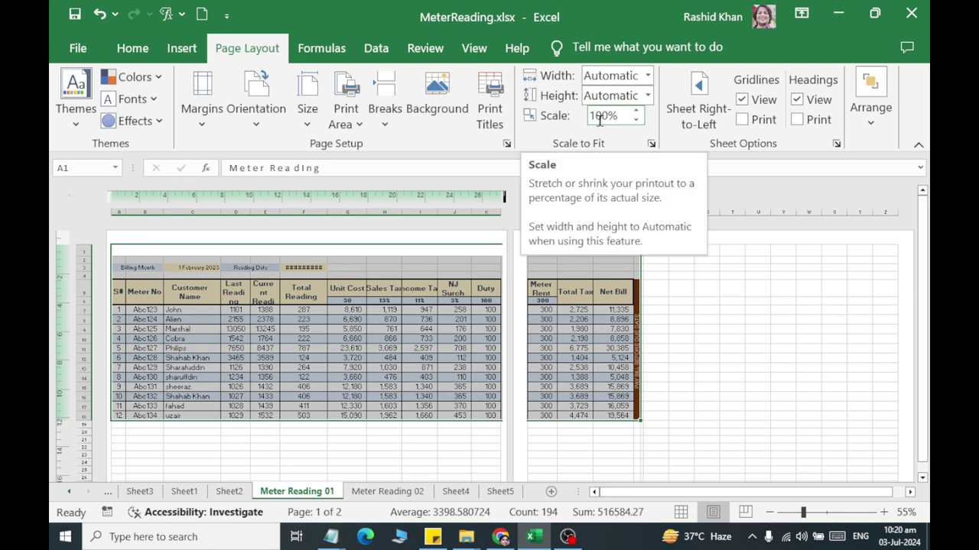
Step: Select table cells H9, the whole table from the title down, then G11 and G8
click(393, 330)
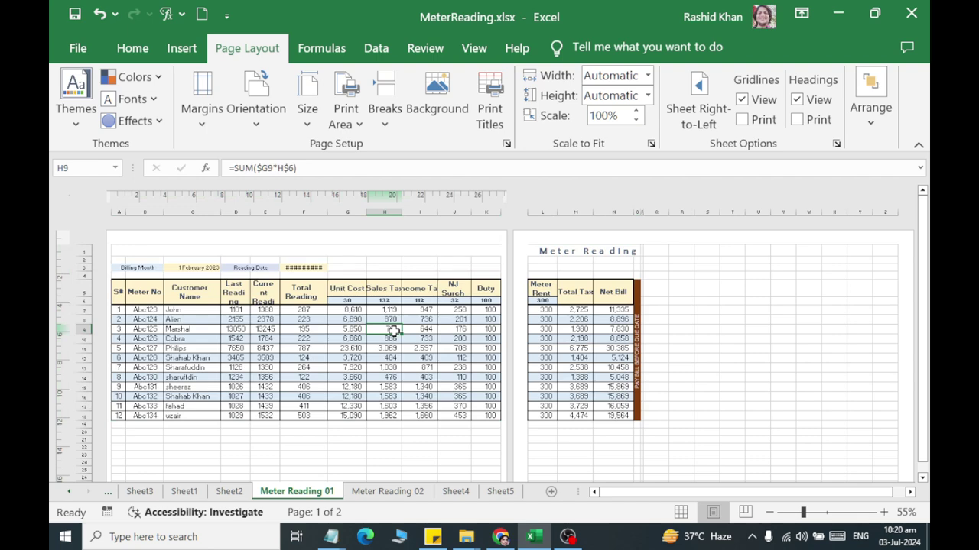
drag(296, 250, 311, 425)
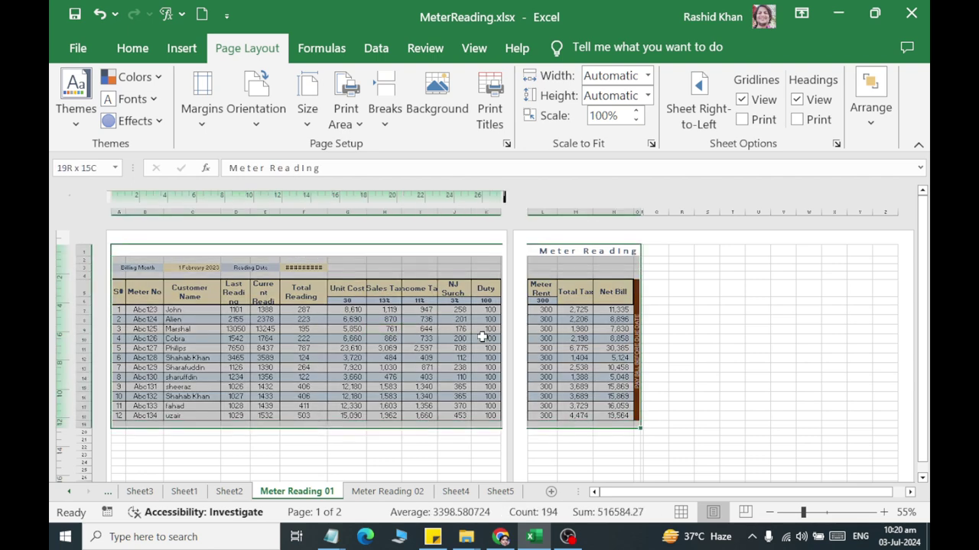
drag(578, 252, 586, 410)
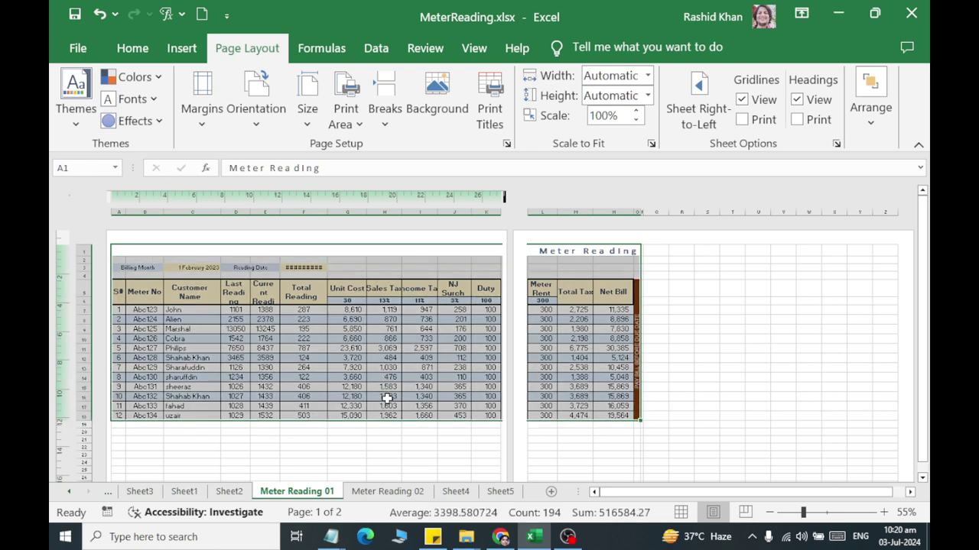
click(348, 349)
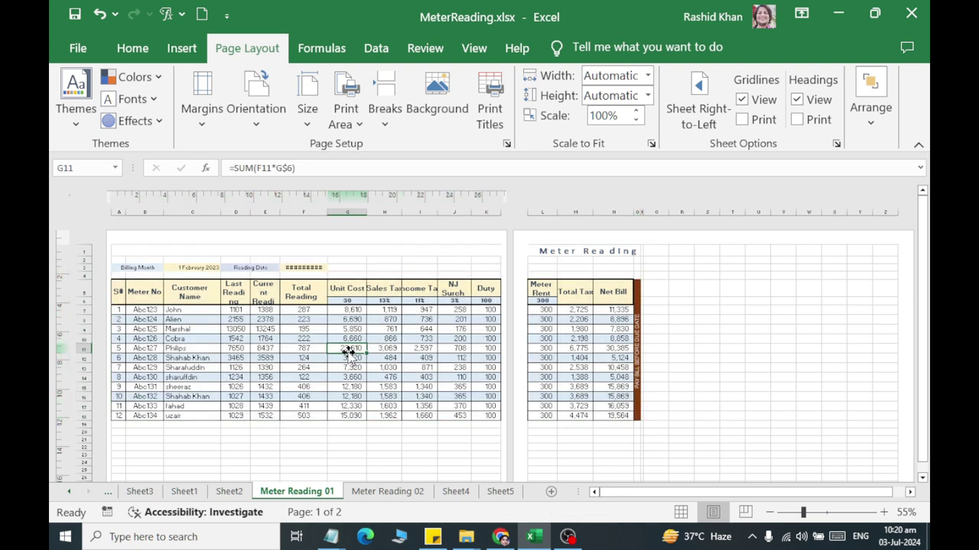
click(340, 319)
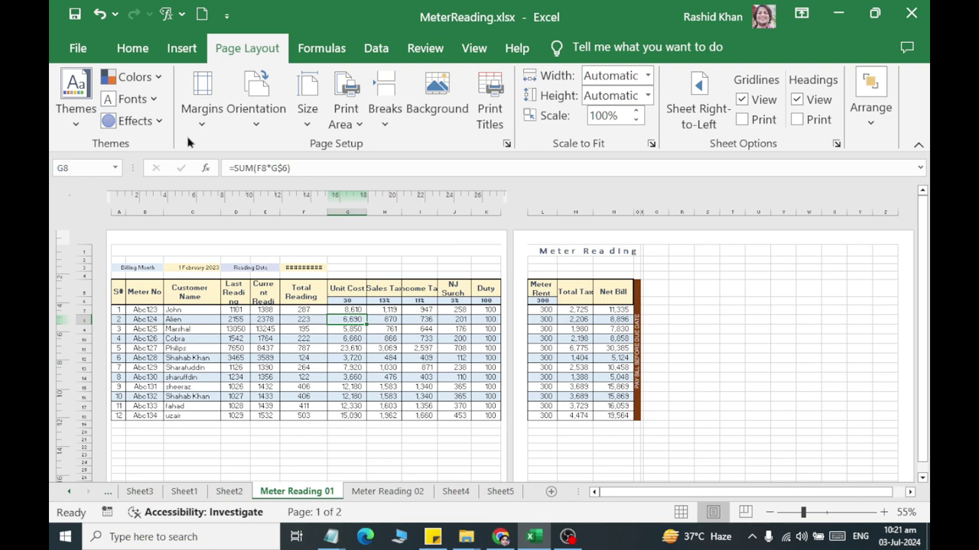
Step: Open Custom Margins in Page Setup and review the left (0.3) and right margin values
click(200, 122)
click(223, 397)
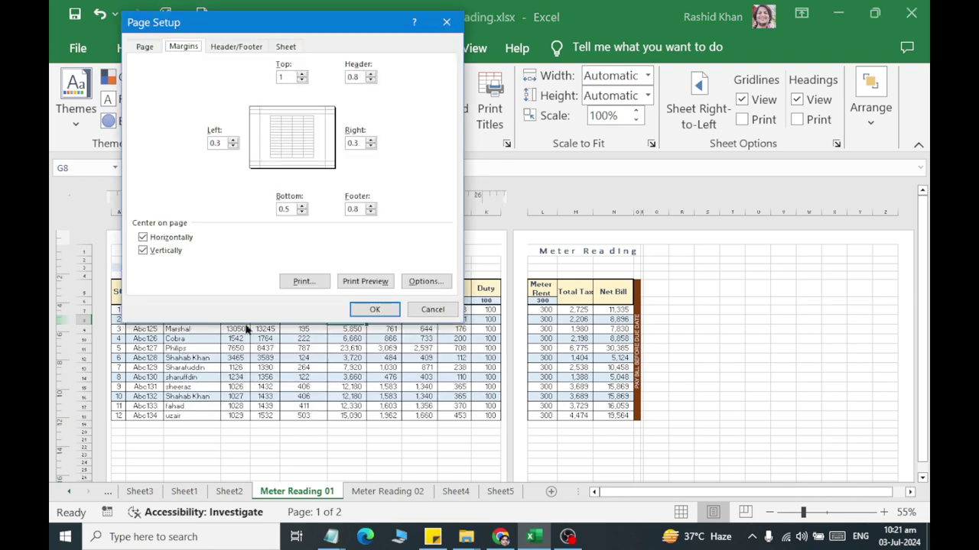
click(219, 143)
click(360, 143)
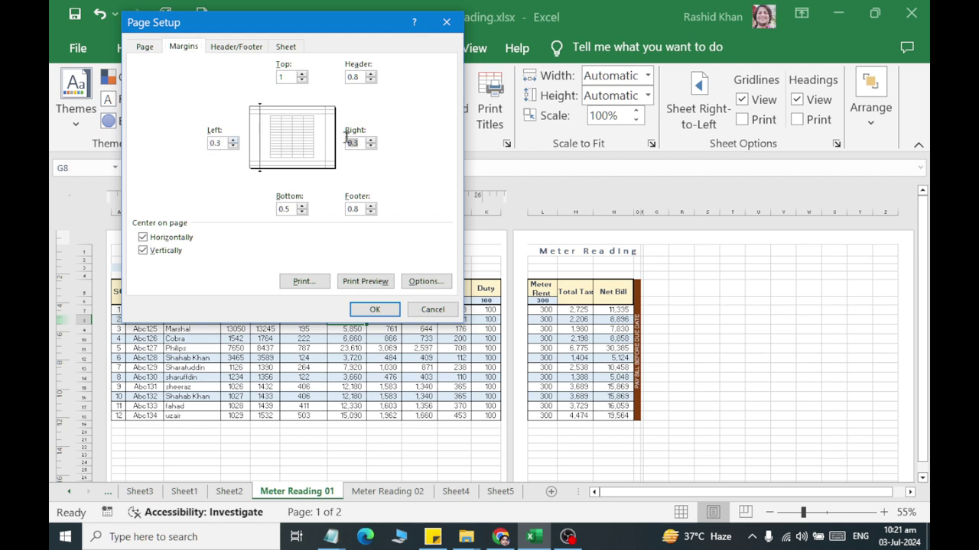
Step: Check the bottom and top margins, then set the page orientation to Landscape after trying Portrait
click(291, 209)
click(285, 77)
click(433, 310)
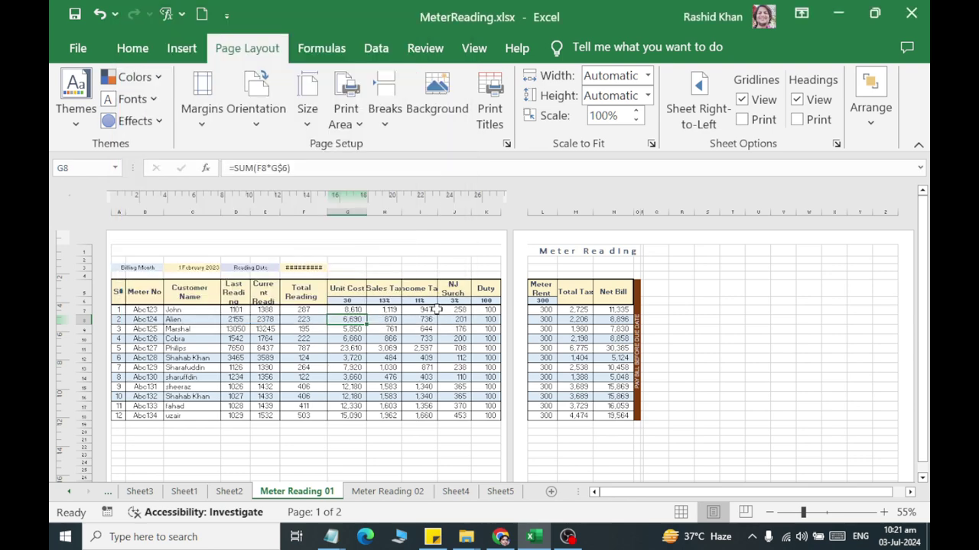
click(238, 120)
click(253, 157)
click(257, 111)
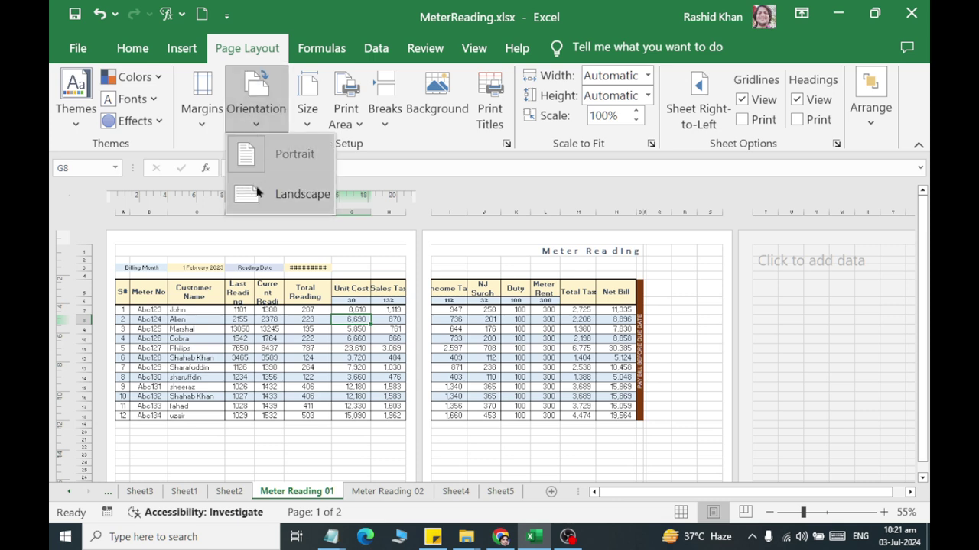
click(257, 193)
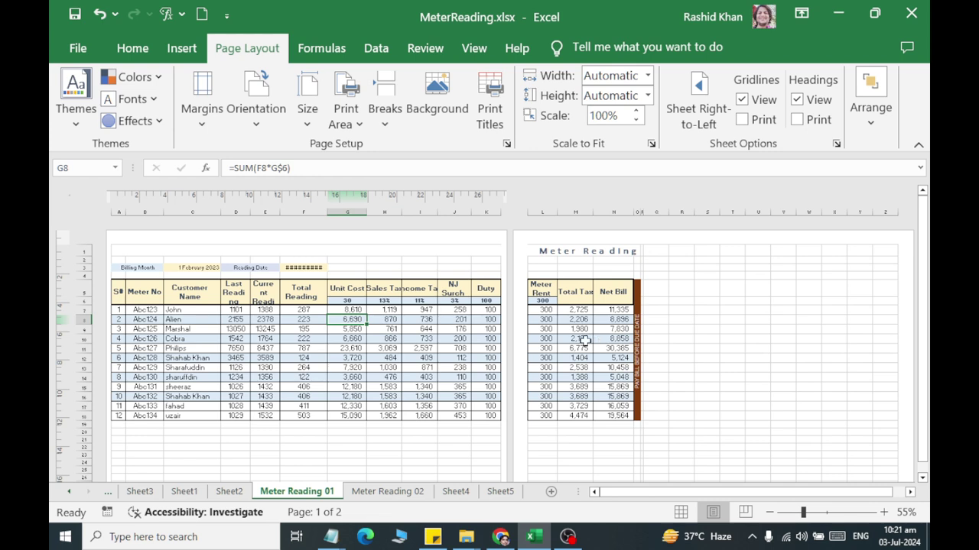
Step: Resize column F, widen Last Reading to 2.65 cm and narrow Income Tax to 2.12 cm
drag(324, 213, 321, 213)
click(320, 214)
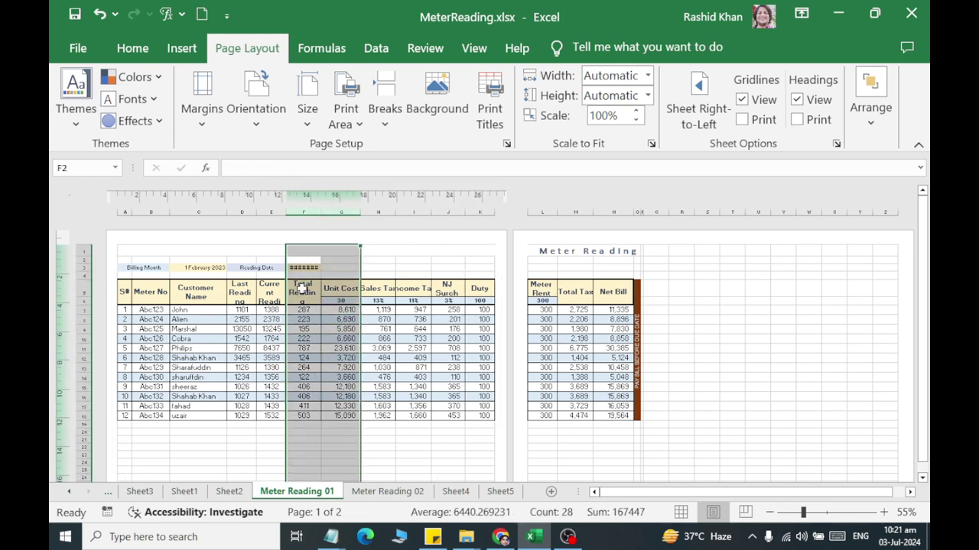
click(303, 291)
drag(323, 211, 327, 210)
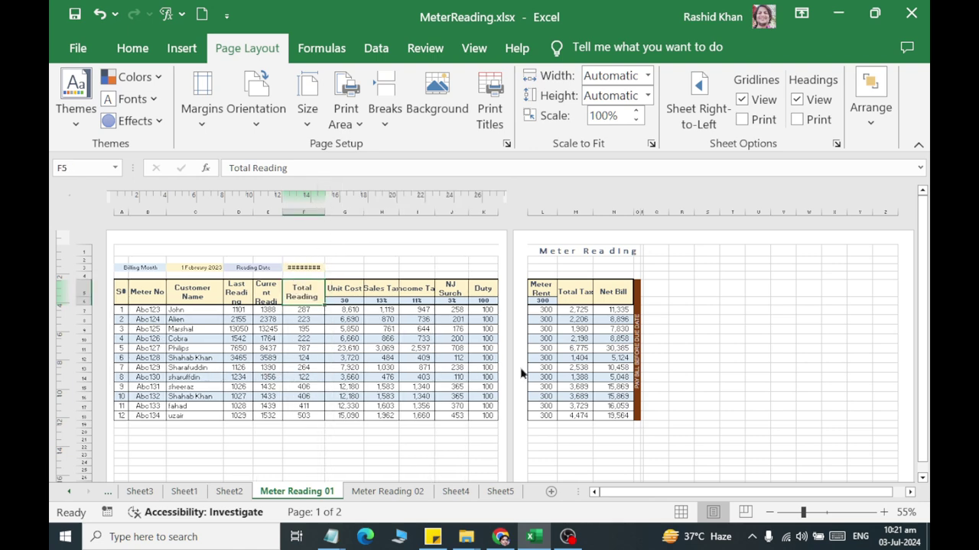
drag(253, 211, 309, 211)
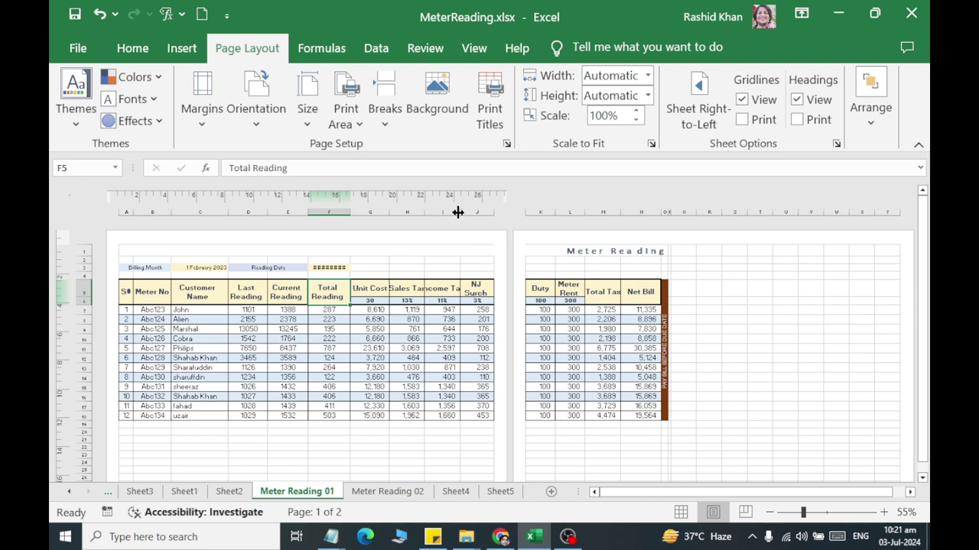
drag(458, 211, 453, 212)
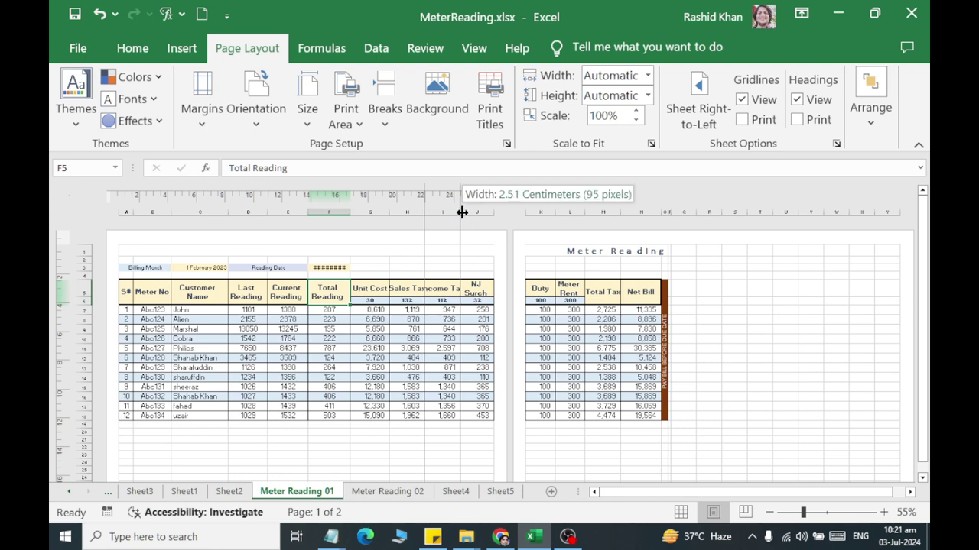
Step: Wrap the Income Tax heading in I5 onto two lines
click(442, 291)
click(132, 48)
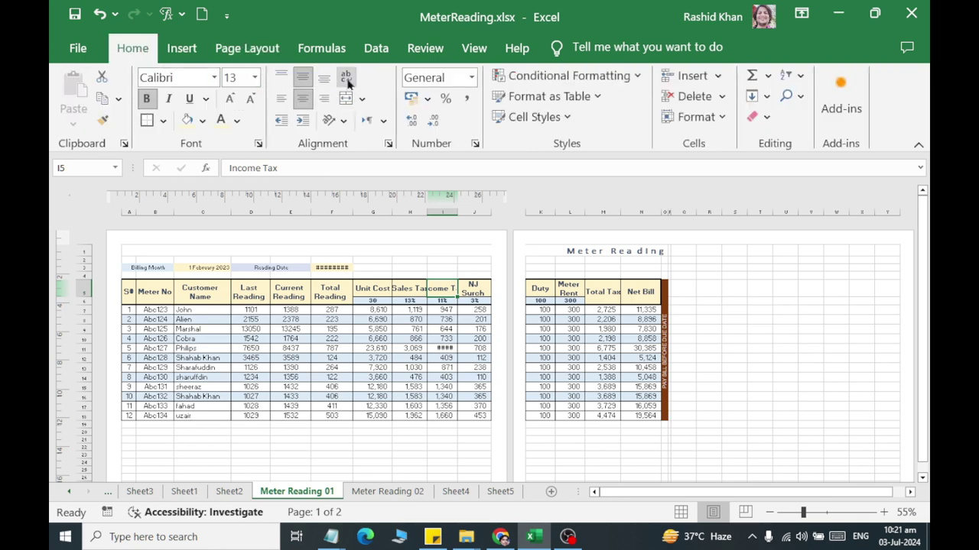
click(346, 76)
click(884, 512)
click(884, 513)
click(885, 512)
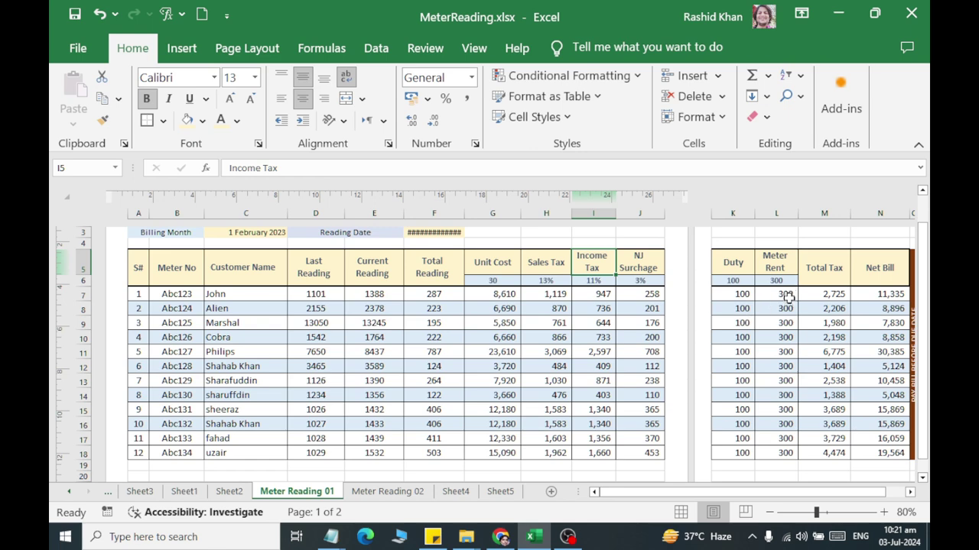
Step: Adjust the K, N, F and E column widths to pull Duty back onto page one
drag(754, 213, 812, 213)
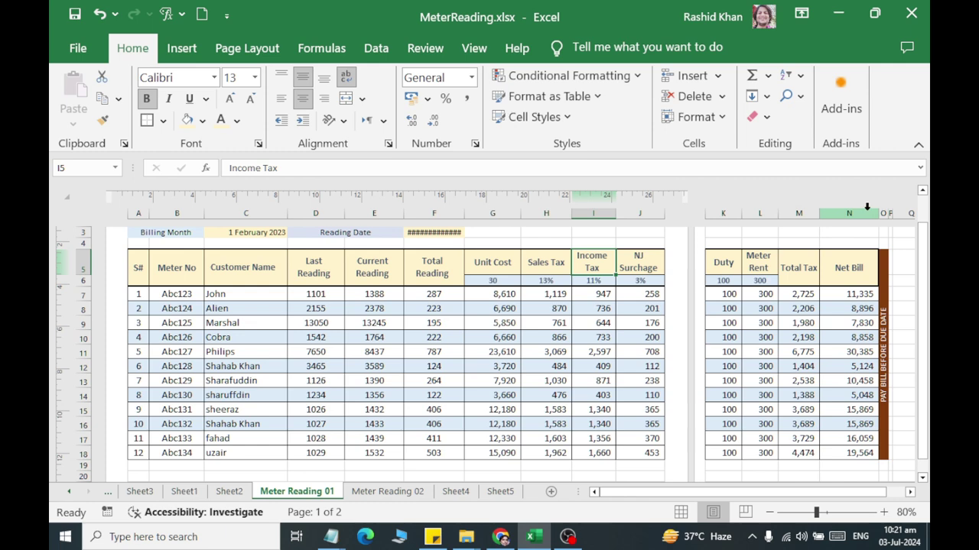
drag(879, 214, 861, 213)
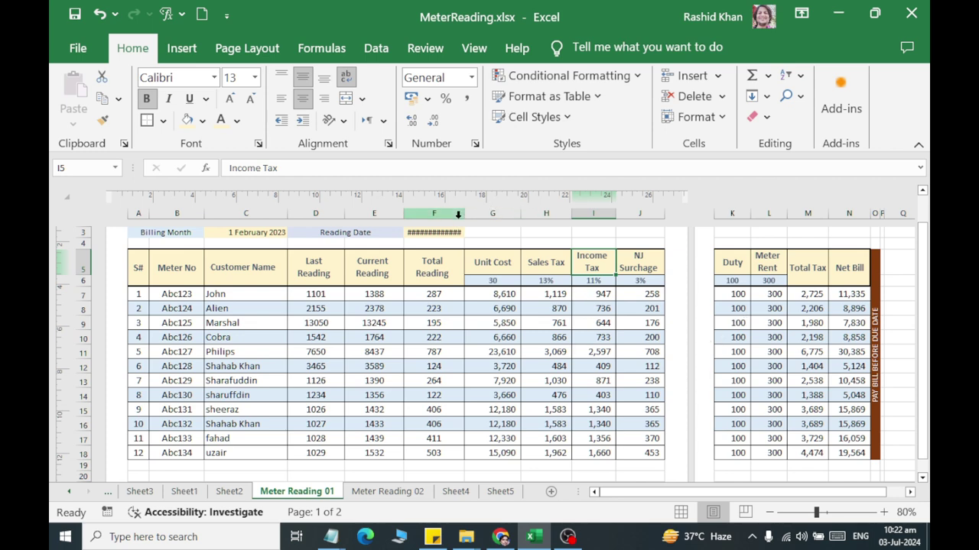
drag(464, 214, 455, 214)
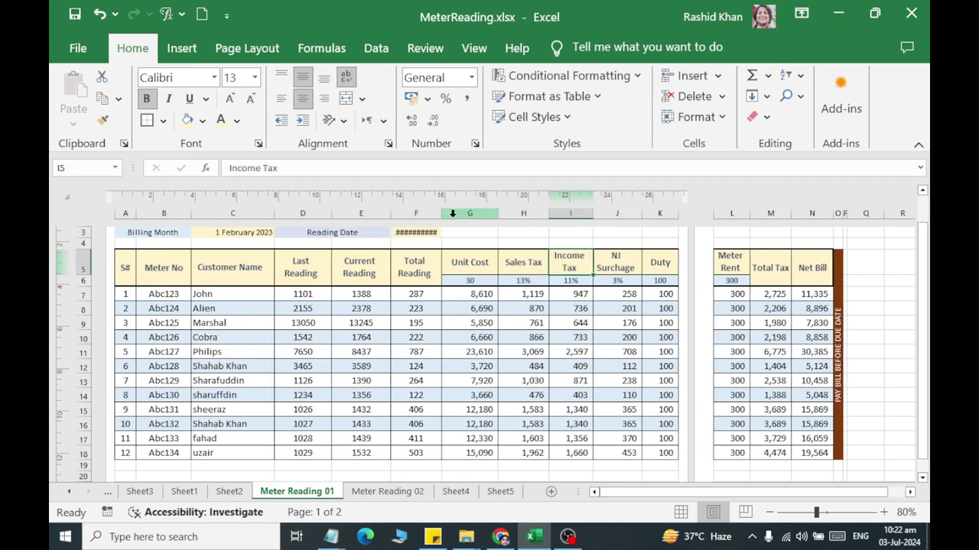
drag(390, 213, 380, 217)
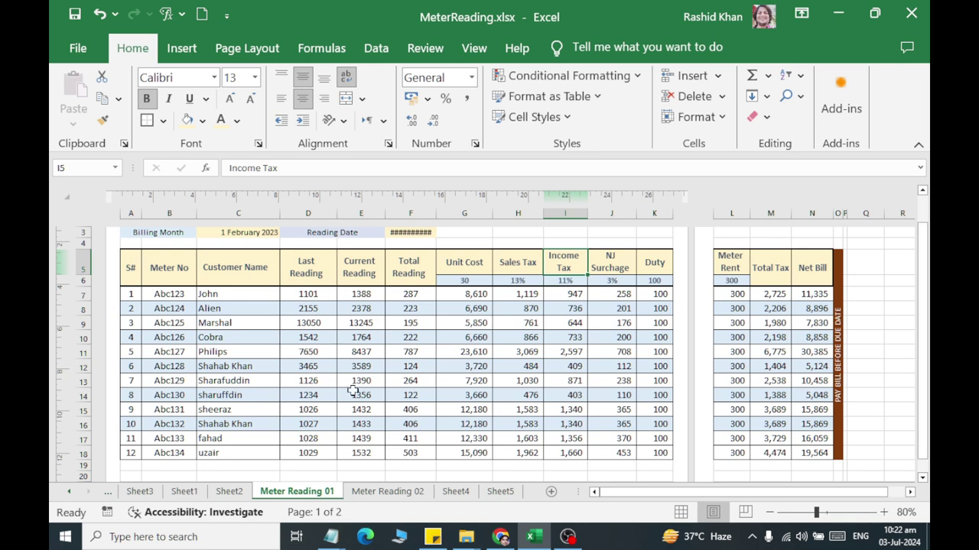
Step: Lower the Scale to Fit value from 100% to 80% on the Page Layout tab
click(277, 49)
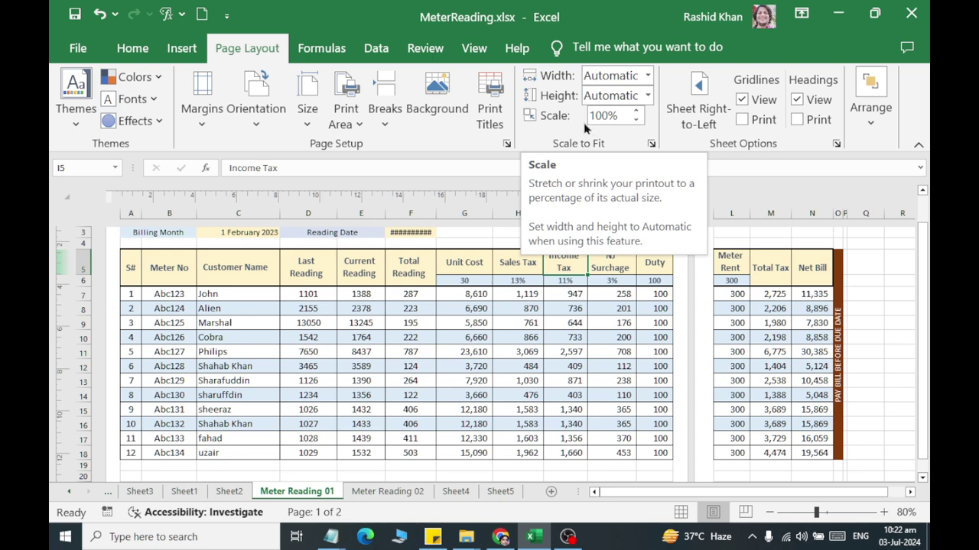
click(636, 120)
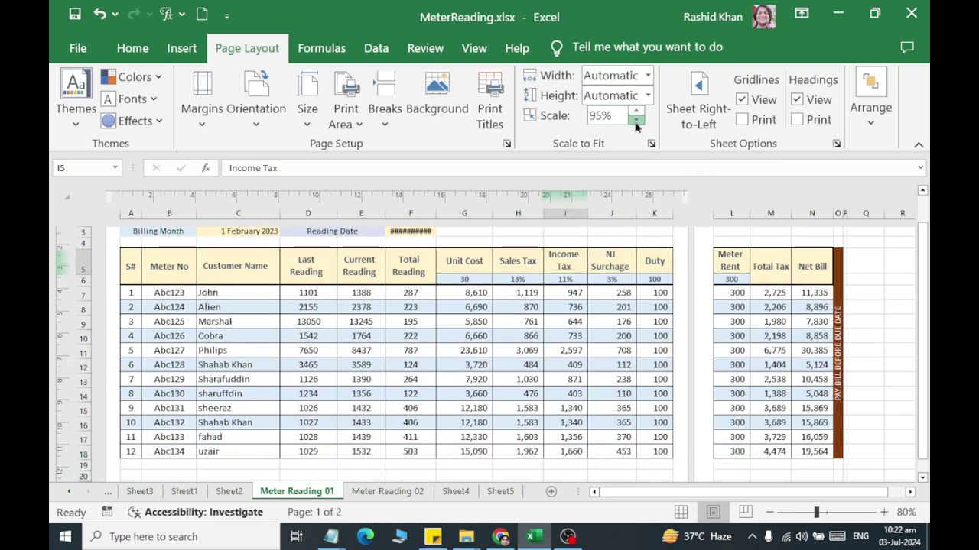
click(635, 121)
click(634, 121)
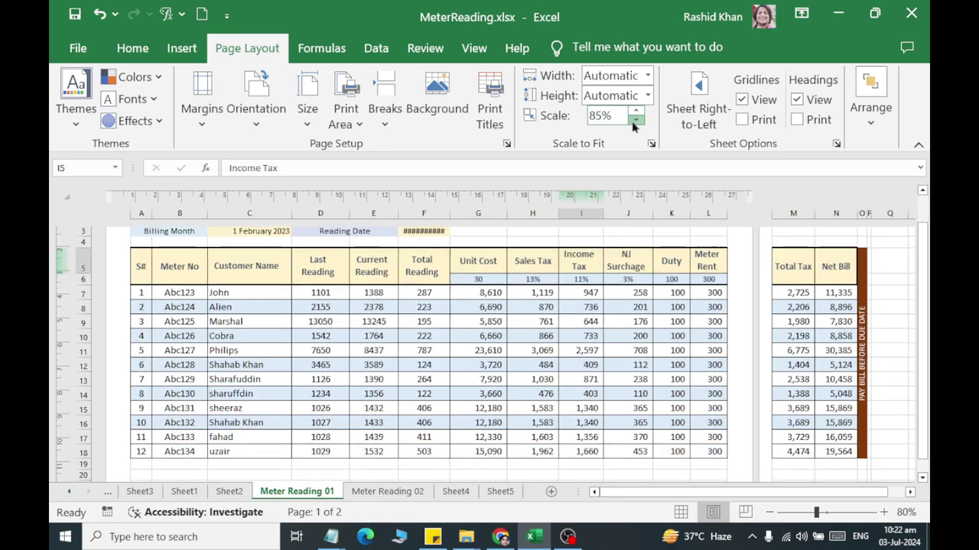
click(635, 121)
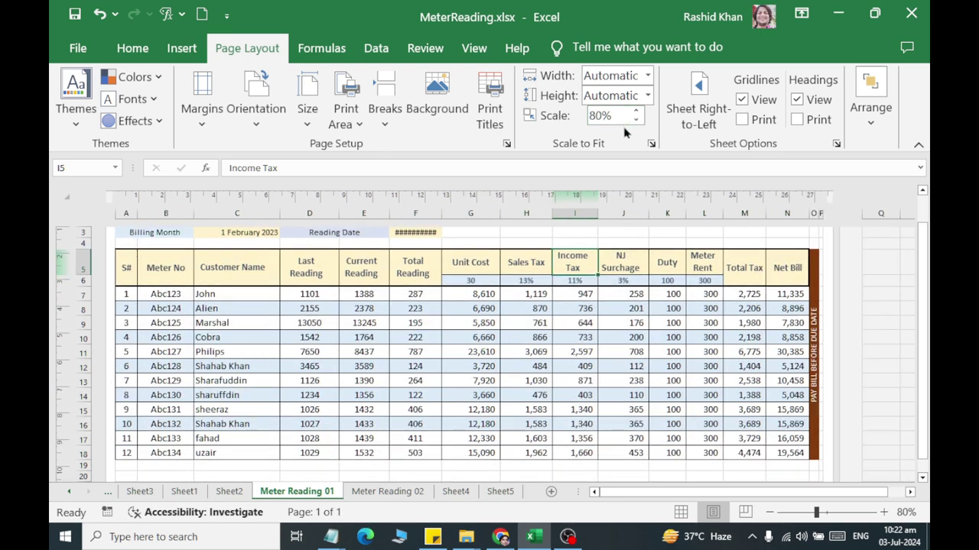
scroll(451, 384, up, 1)
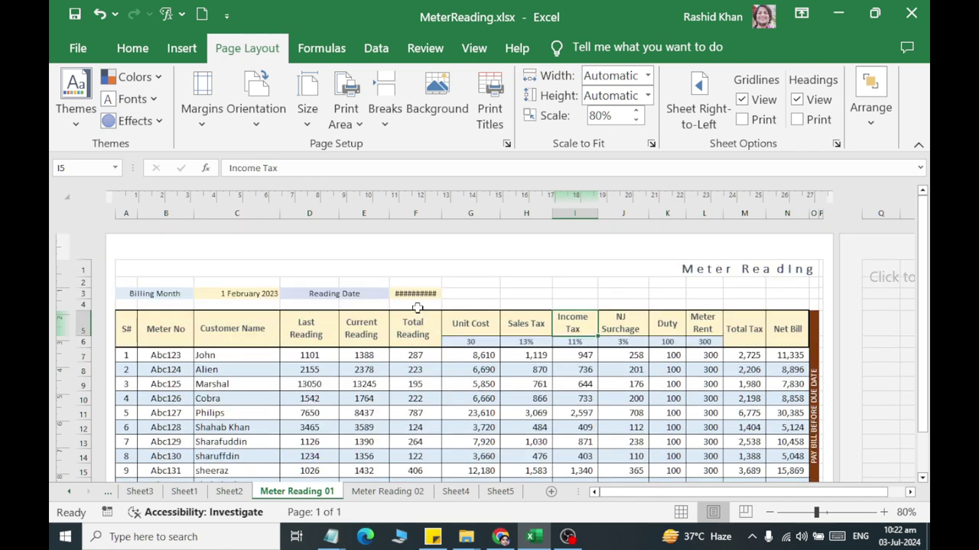
Step: Merge and center F3:G3 so the Reading Date shows 10 February 2023 in full
drag(409, 293, 447, 289)
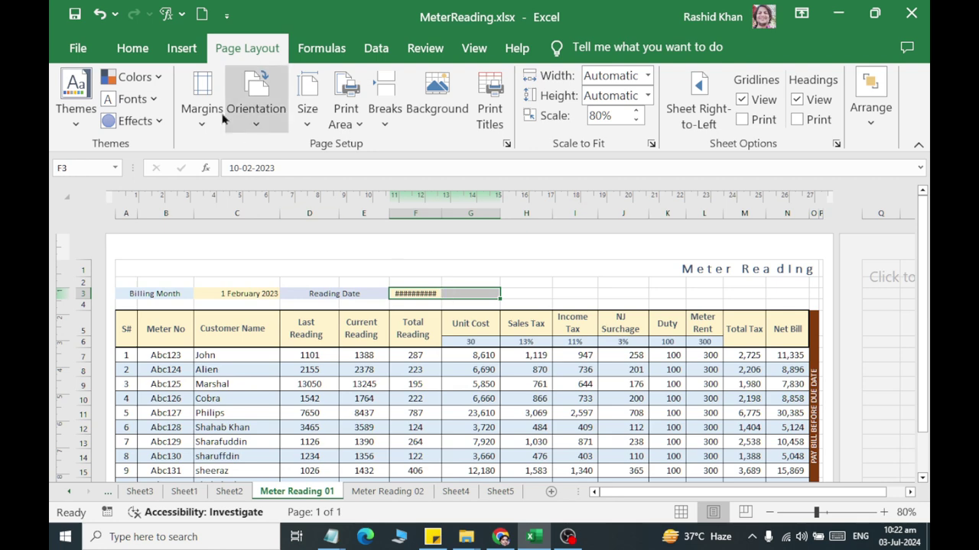
click(132, 48)
click(346, 98)
click(302, 384)
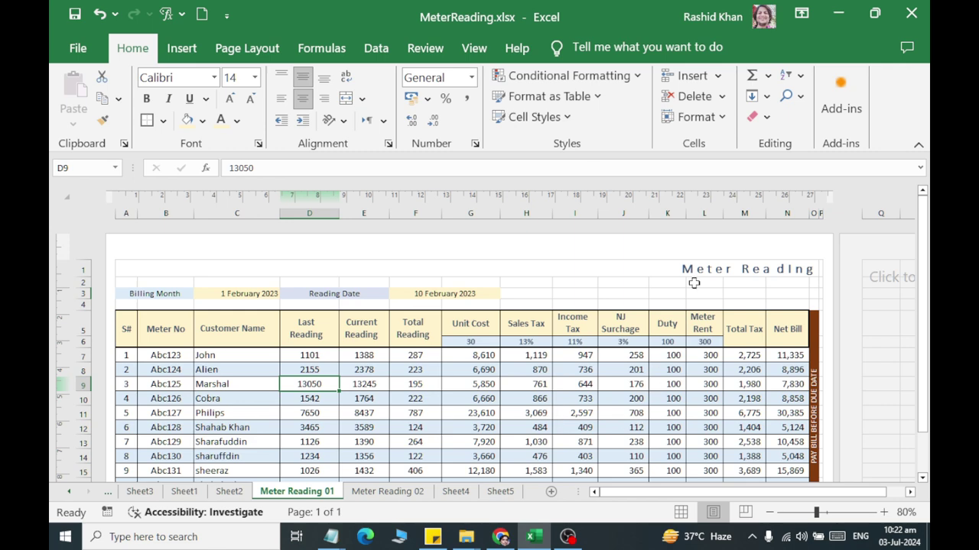
click(273, 52)
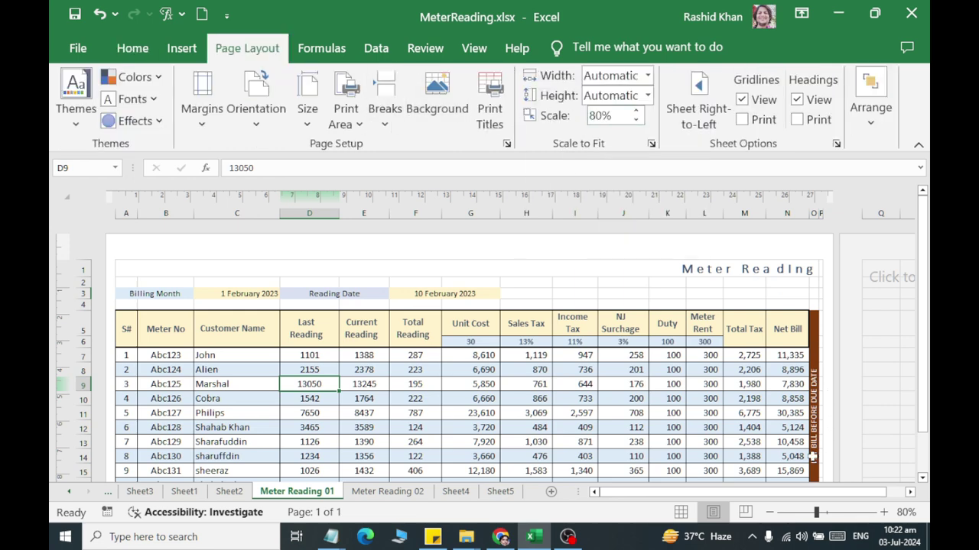
Step: Return to Normal view and zoom out to 80% to show the whole table
click(680, 512)
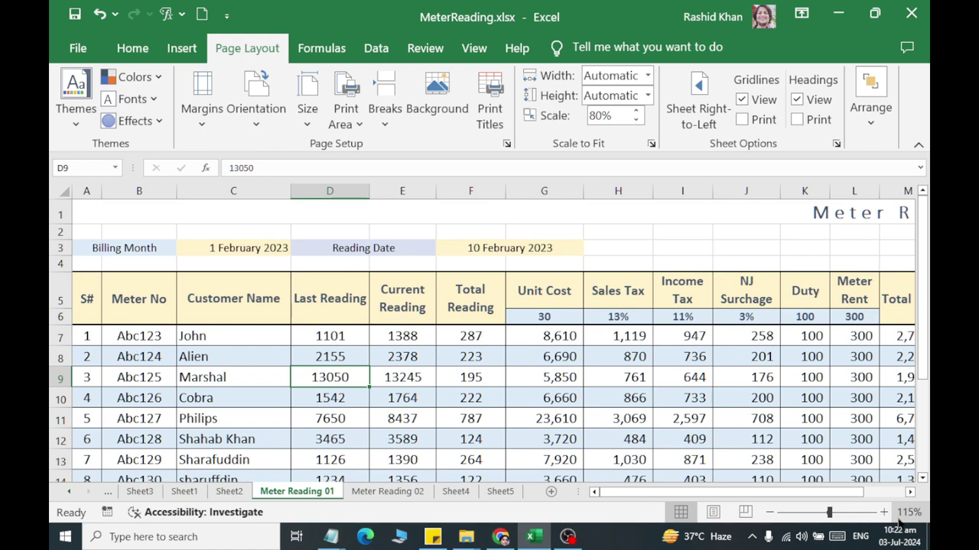
click(769, 512)
click(769, 512)
click(769, 512)
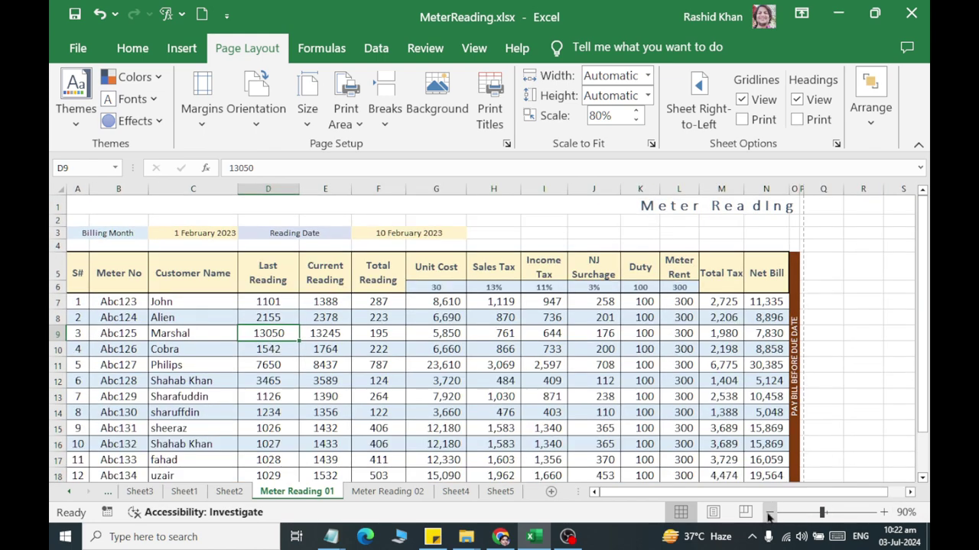
click(770, 512)
click(295, 348)
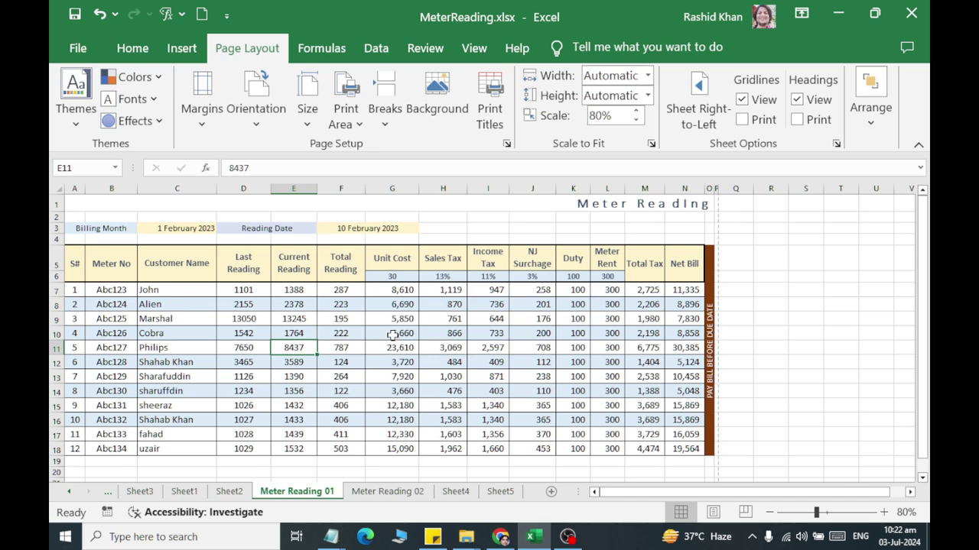
Step: Select the Meter Reading table from the A1 title down to N18
click(92, 205)
drag(91, 205, 619, 434)
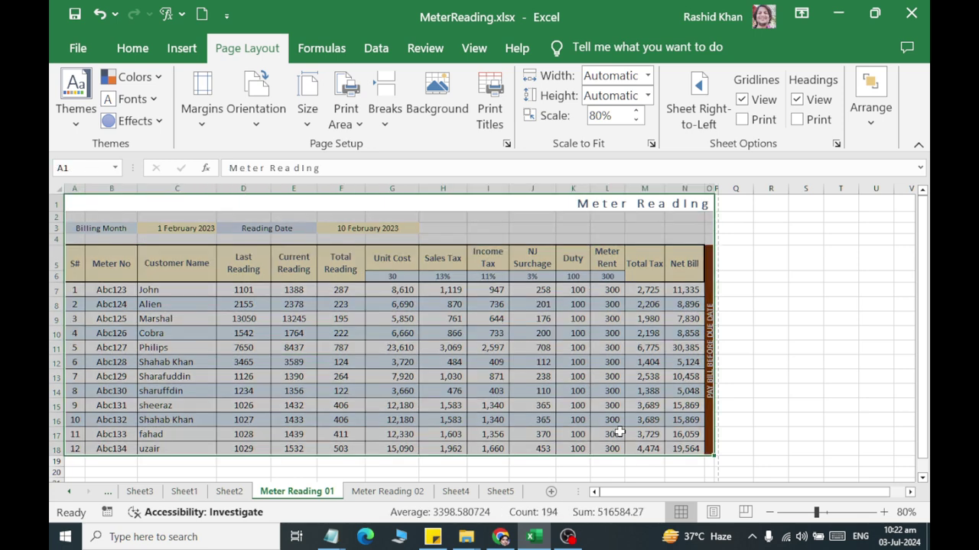